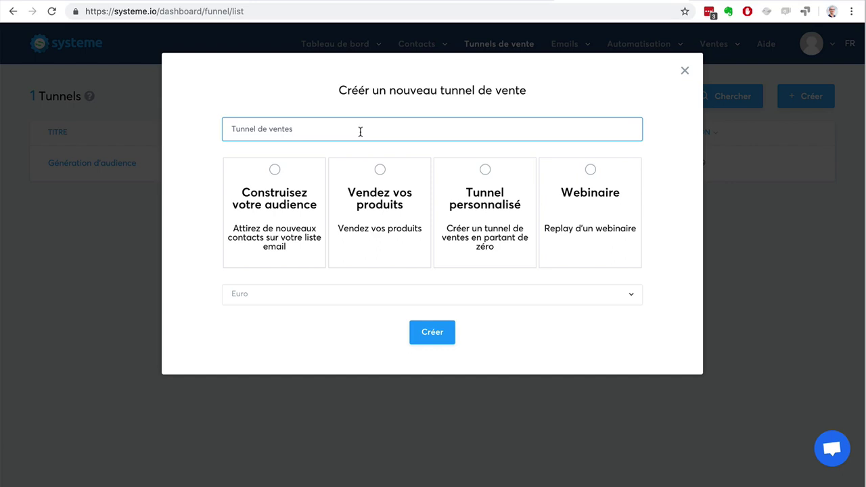
Step: Create the sales funnel with the "Vendez vos produits" type and apply the "Nom du produit" Clean template to its order form
click(382, 170)
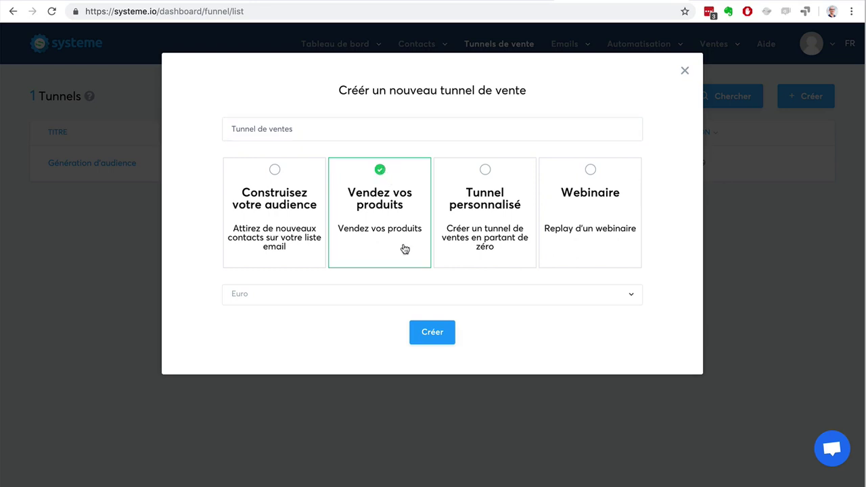
click(438, 335)
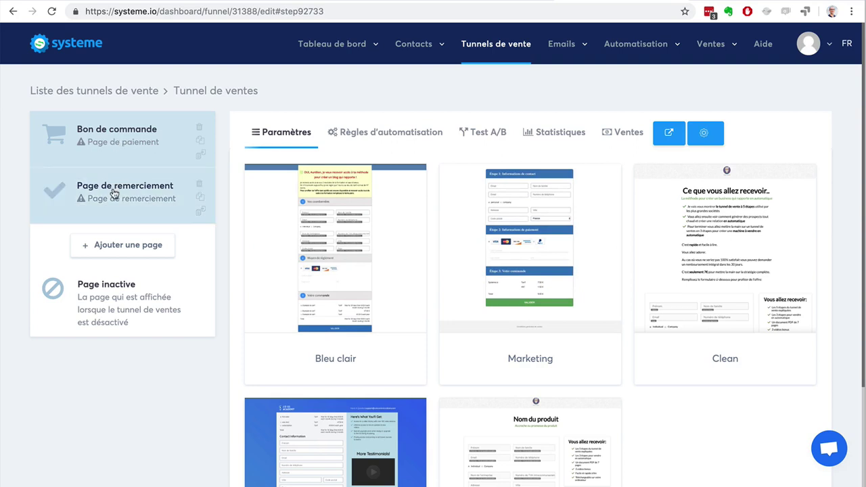
scroll(746, 306, down, 3)
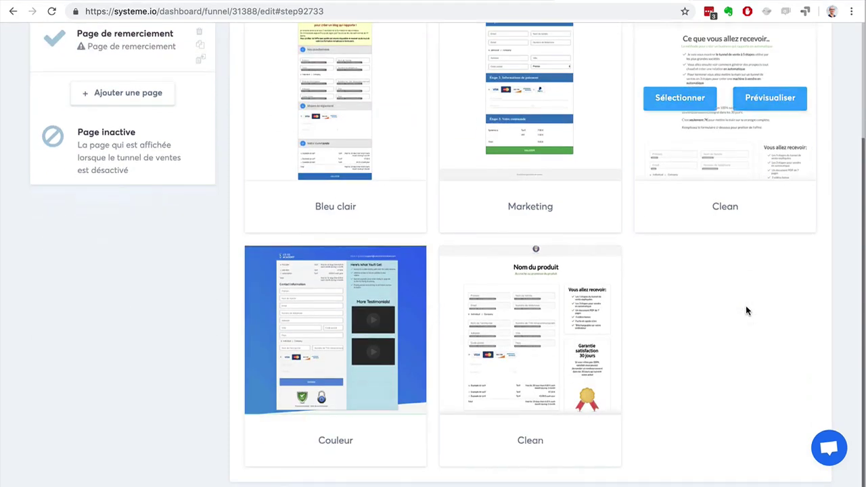
click(485, 333)
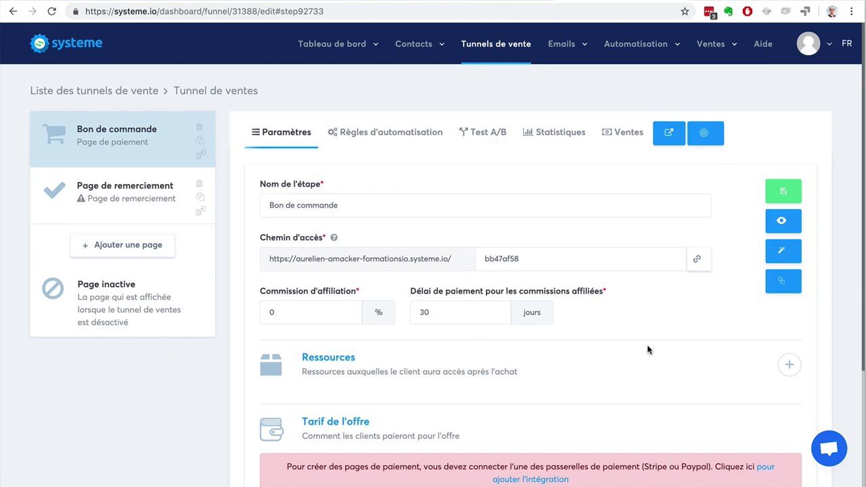
Step: Review the Bon de commande page's contact, payment and pricing sections in the page editor, save the page and exit
scroll(647, 349, down, 3)
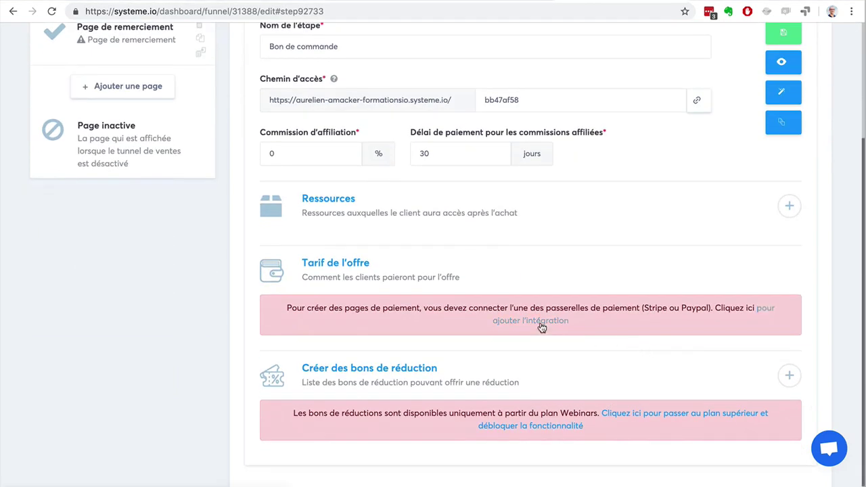
drag(644, 309, 669, 308)
click(782, 94)
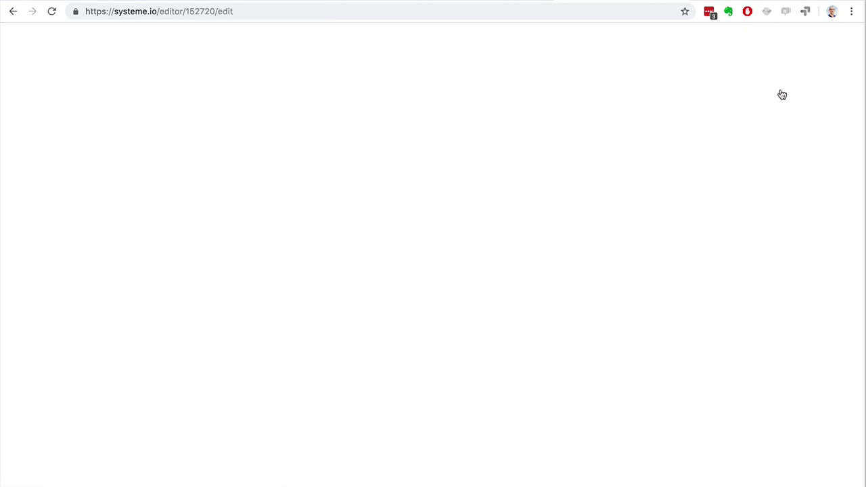
scroll(827, 240, down, 3)
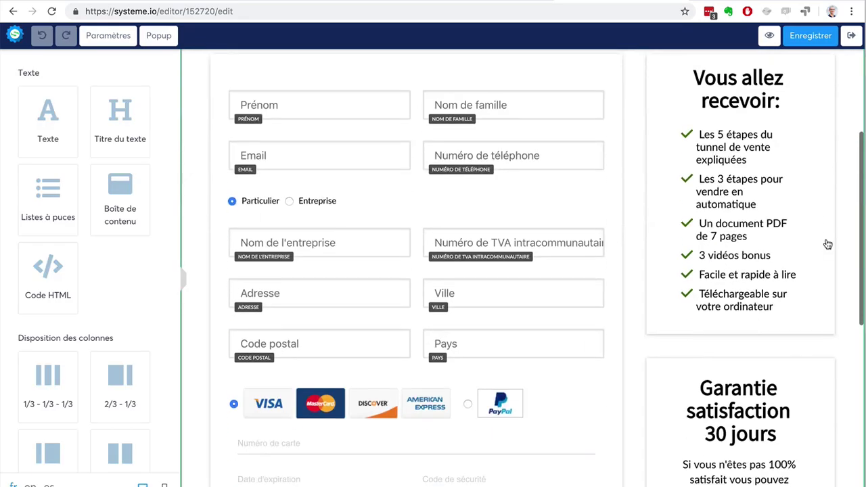
scroll(425, 201, down, 4)
scroll(426, 203, down, 1)
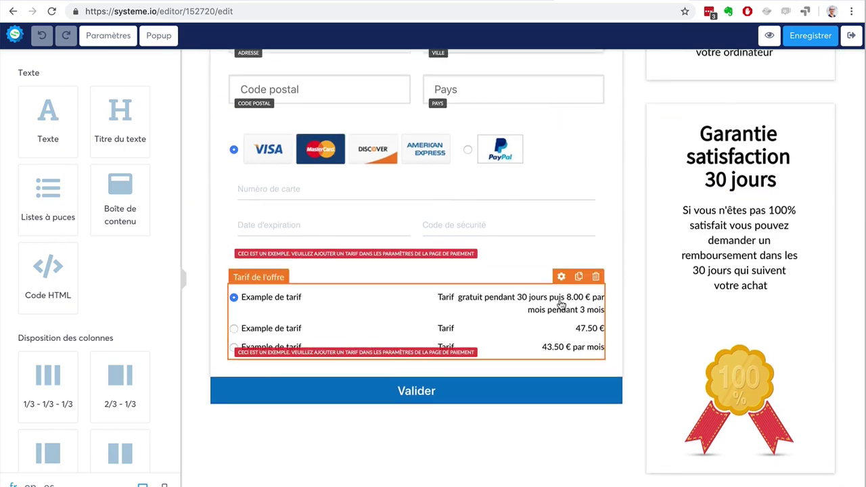
scroll(560, 304, up, 6)
scroll(560, 300, up, 1)
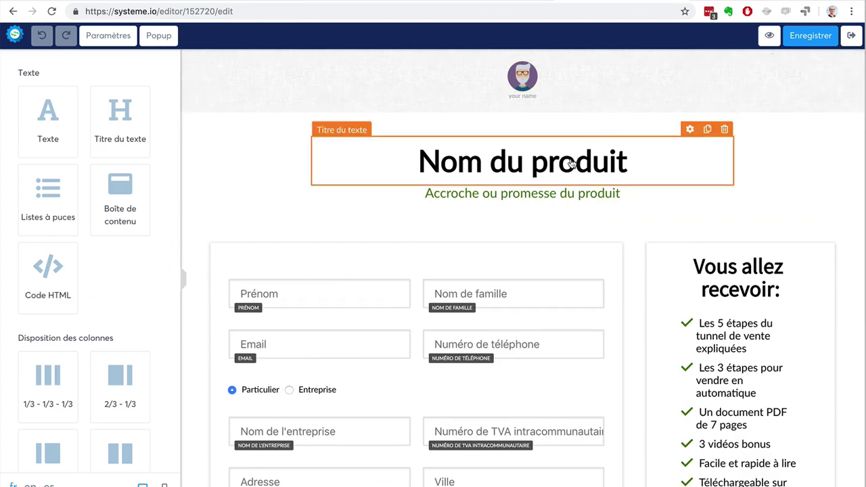
click(813, 35)
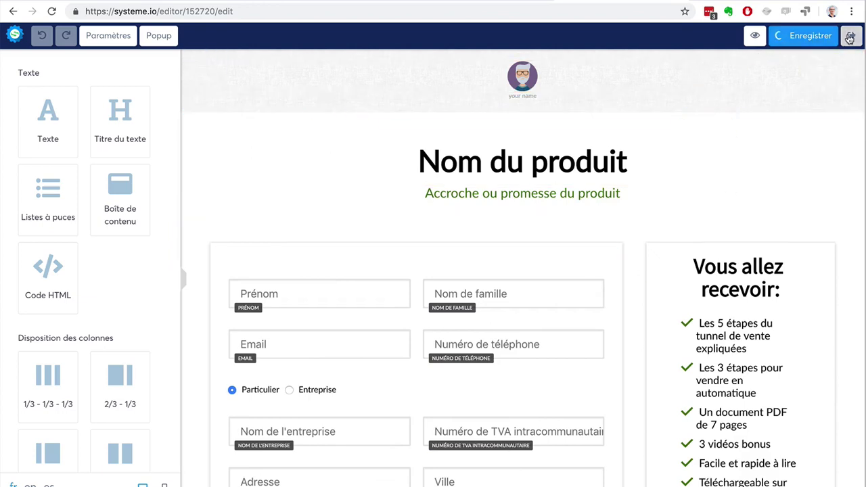
click(850, 37)
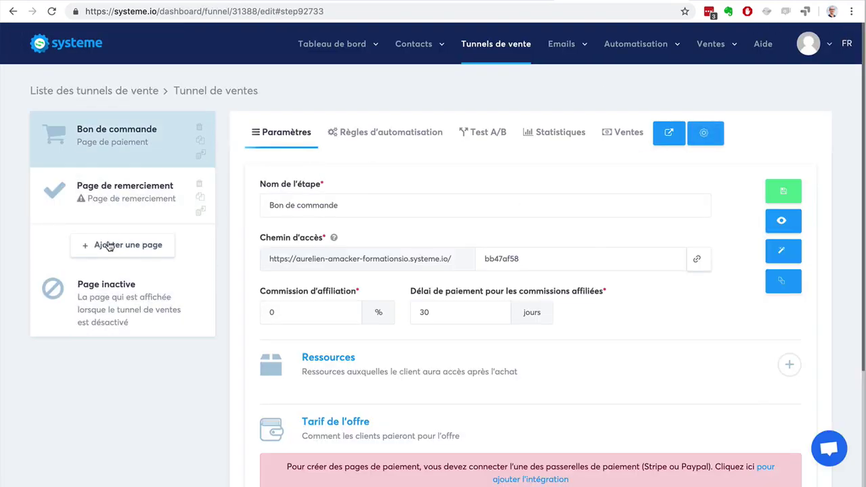
Step: Add a funnel page named "Page de vente" of type Page de vente and move it before Bon de commande
click(109, 246)
text(Pa)
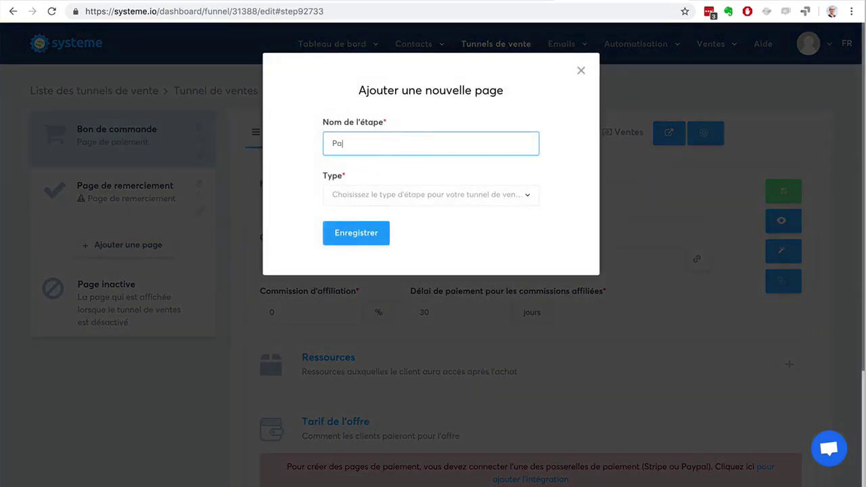
text(ge de vente)
click(406, 201)
scroll(413, 304, down, 2)
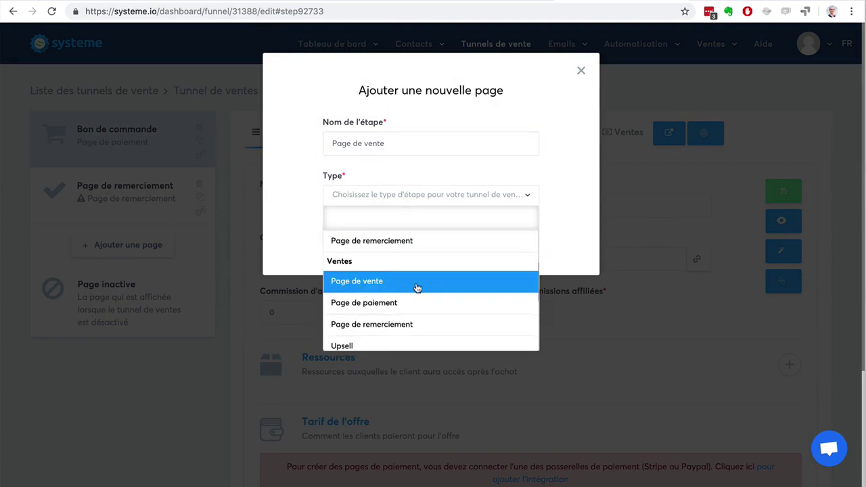
click(418, 282)
click(356, 233)
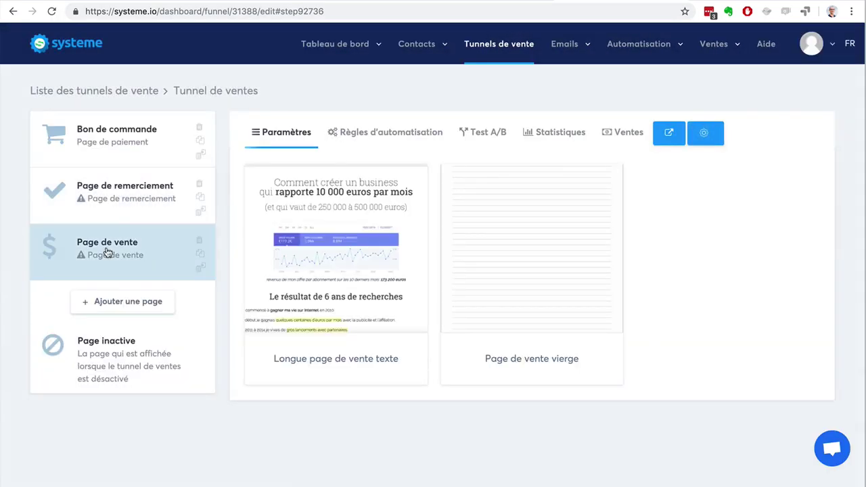
drag(106, 251, 97, 124)
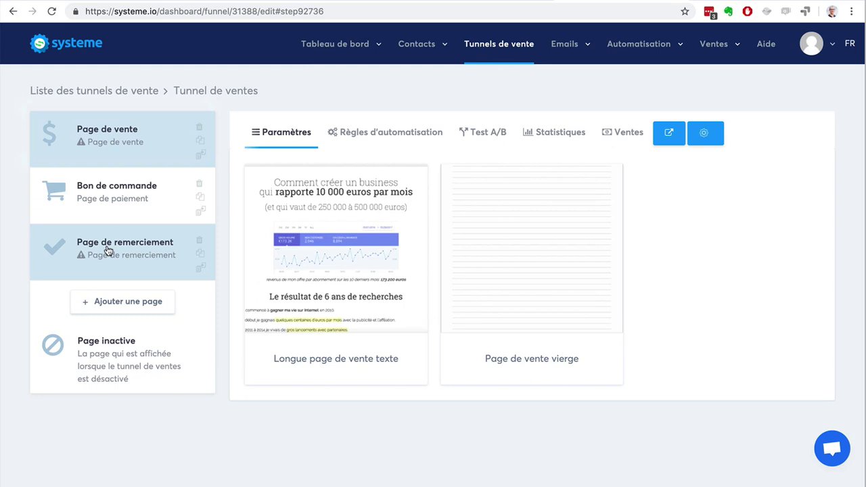
Step: Add a funnel page named "Upsell 1" of type Upsell and place it between Bon de commande and Page de remerciement
click(95, 204)
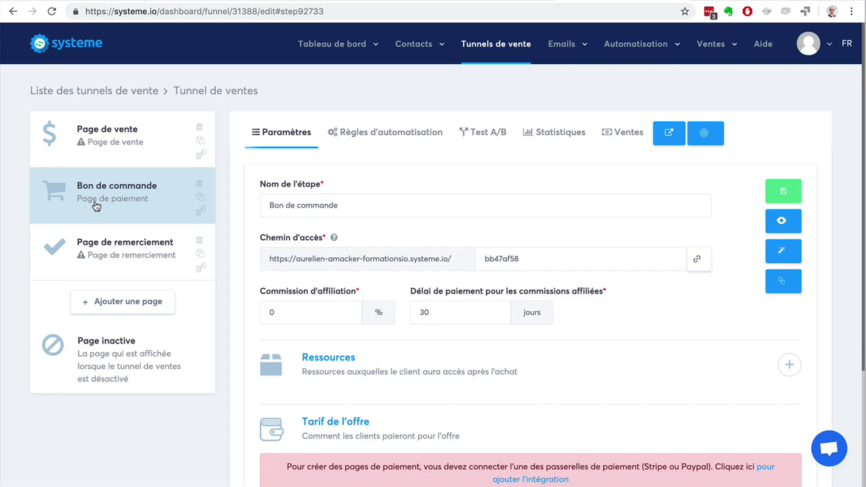
click(125, 307)
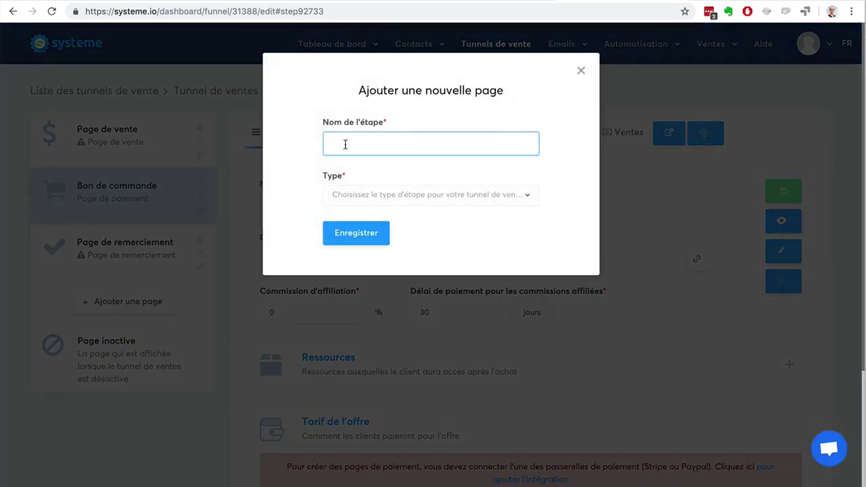
text(Upsell 1)
click(411, 194)
scroll(425, 281, down, 3)
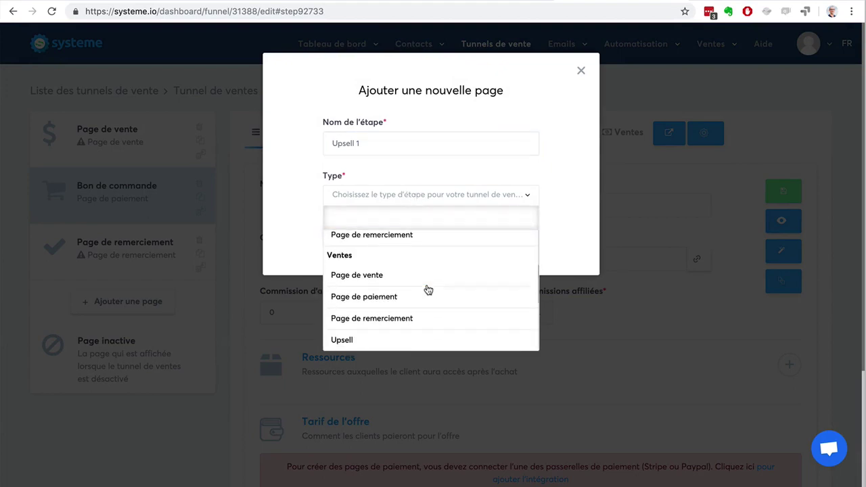
scroll(427, 290, down, 2)
click(424, 274)
click(356, 232)
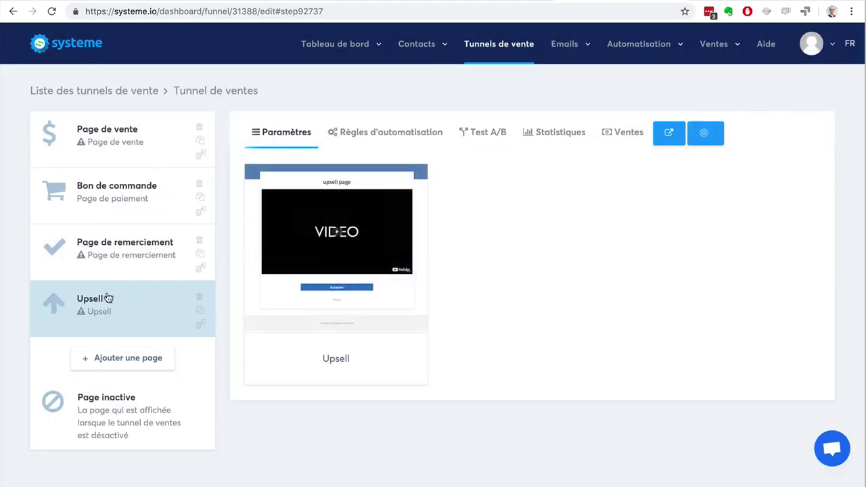
drag(108, 298, 85, 236)
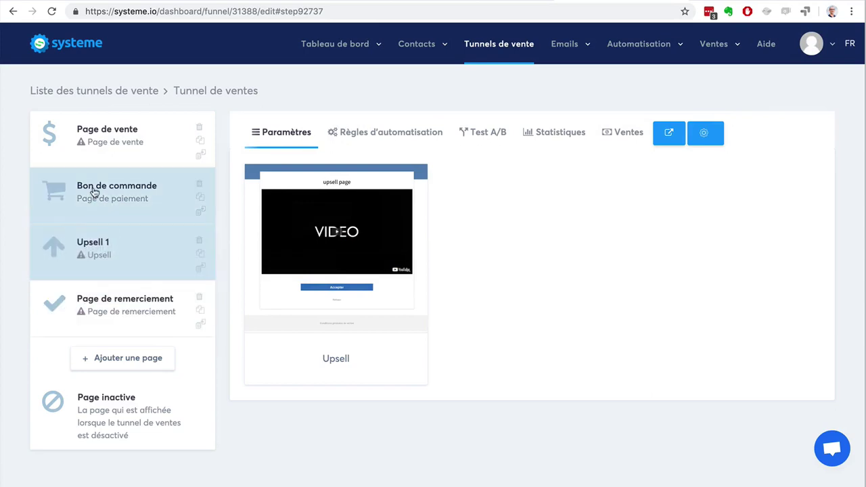
Step: Apply the Upsell template to the Upsell 1 page and save its settings
click(94, 193)
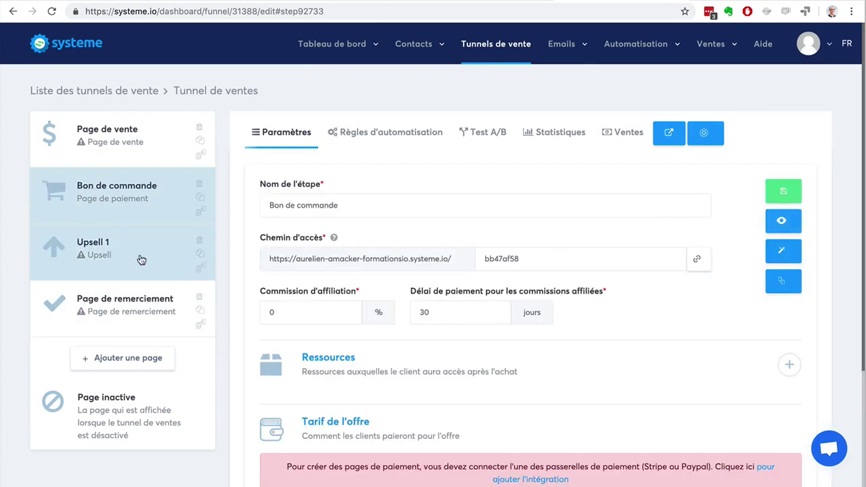
click(141, 259)
mouse_move(292, 254)
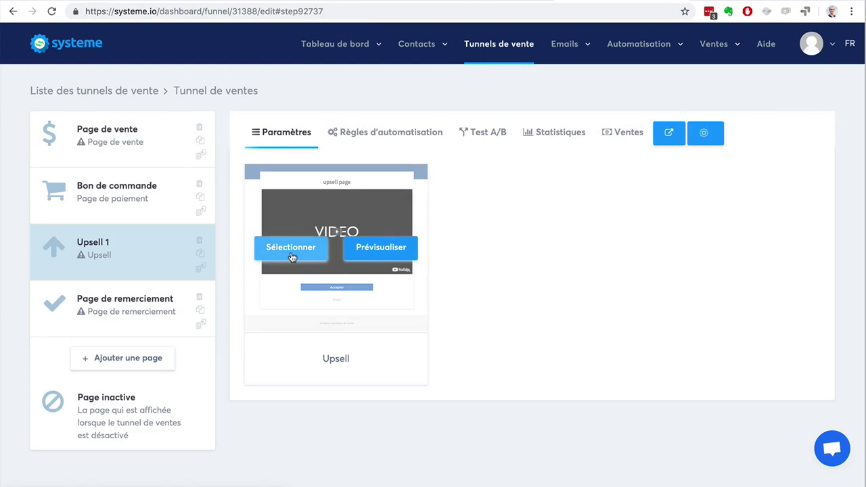
click(292, 255)
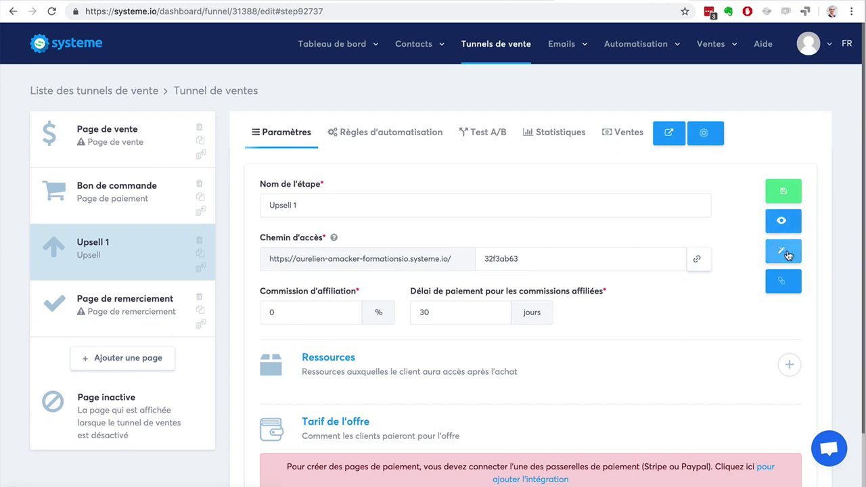
click(784, 191)
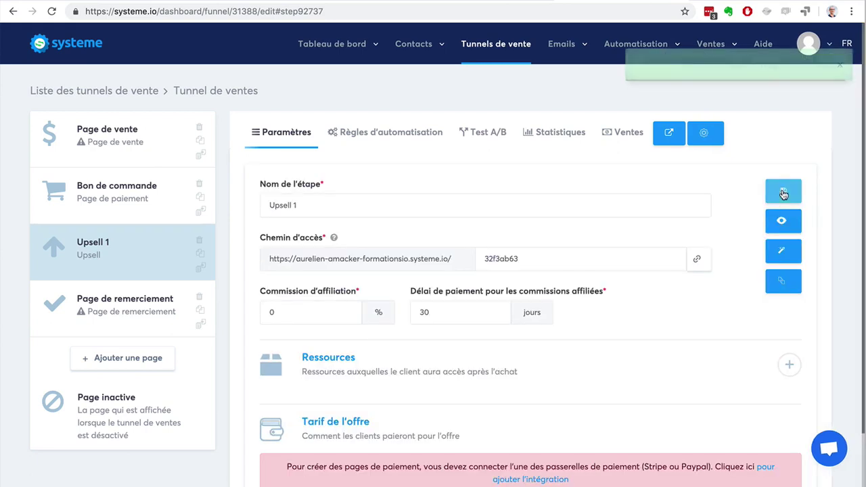
Step: In the Upsell 1 page design, move Accepter to the first column and Refuser to the last column below the video, then save and exit
click(781, 250)
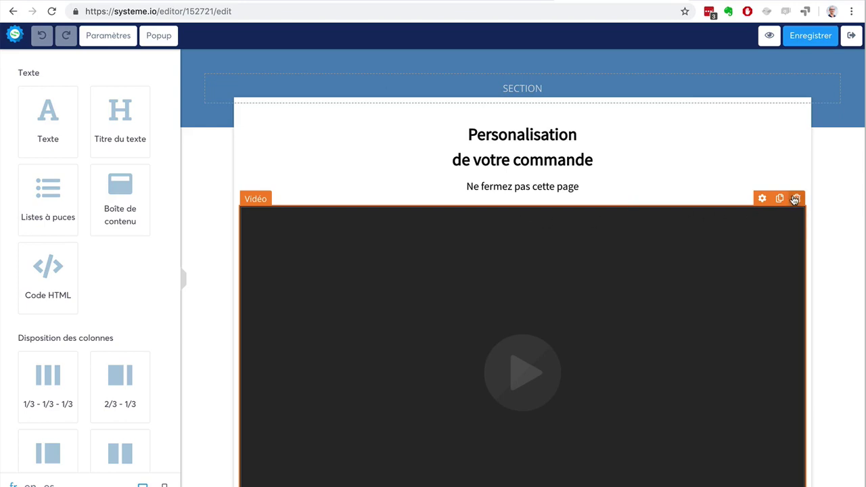
scroll(219, 238, down, 5)
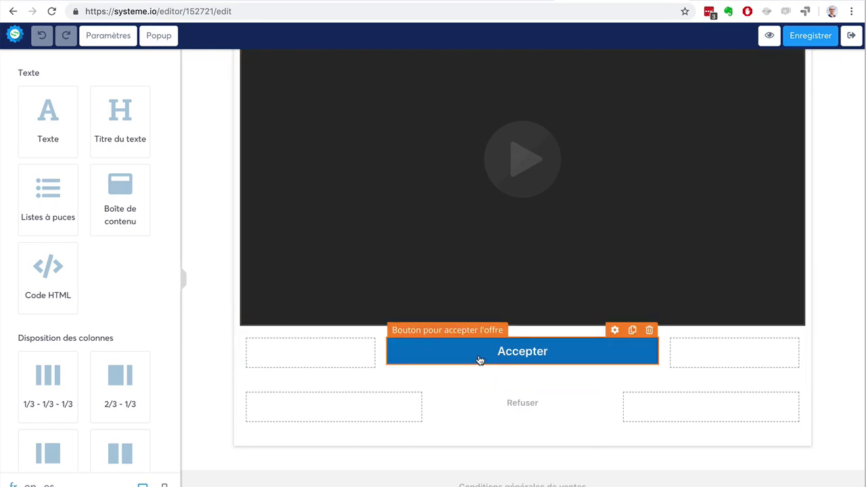
drag(480, 360, 306, 357)
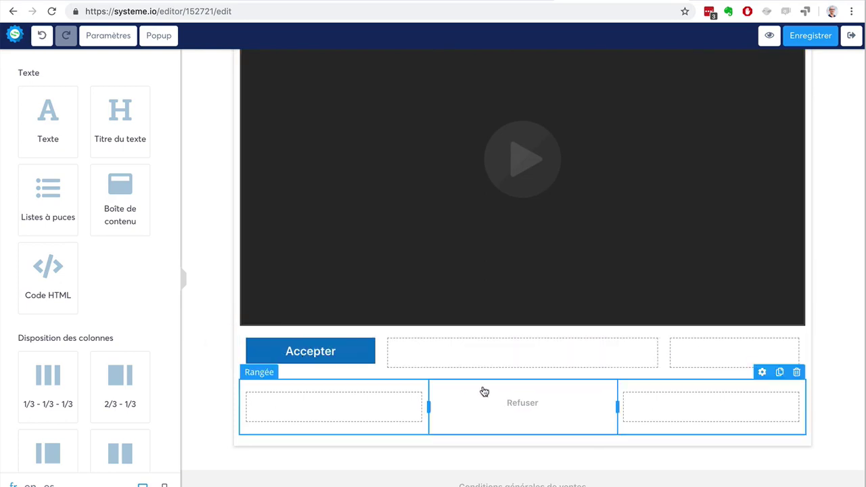
drag(514, 402, 687, 355)
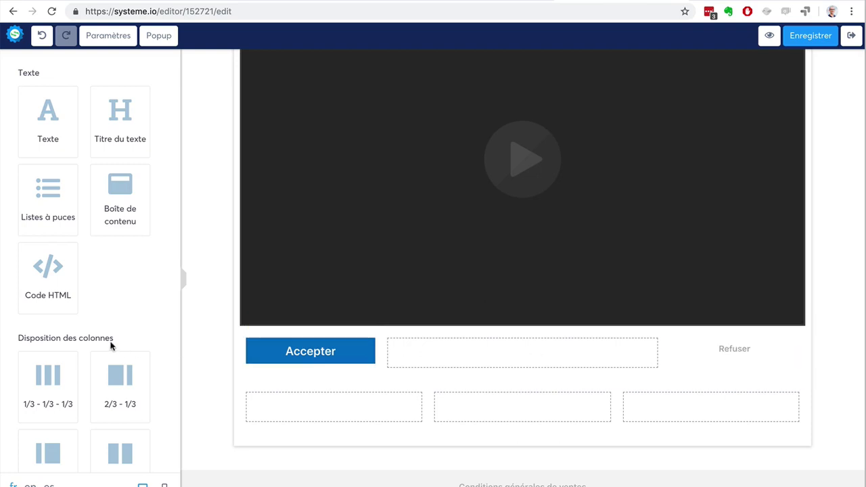
scroll(95, 346, down, 3)
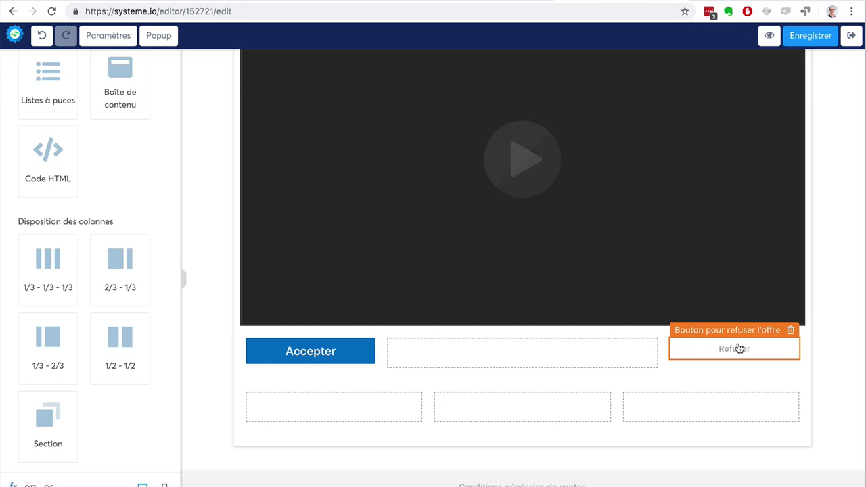
click(801, 39)
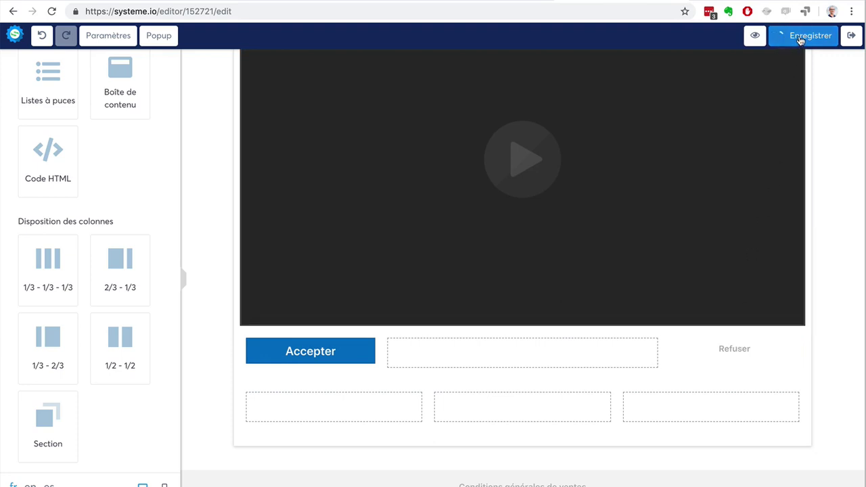
click(849, 36)
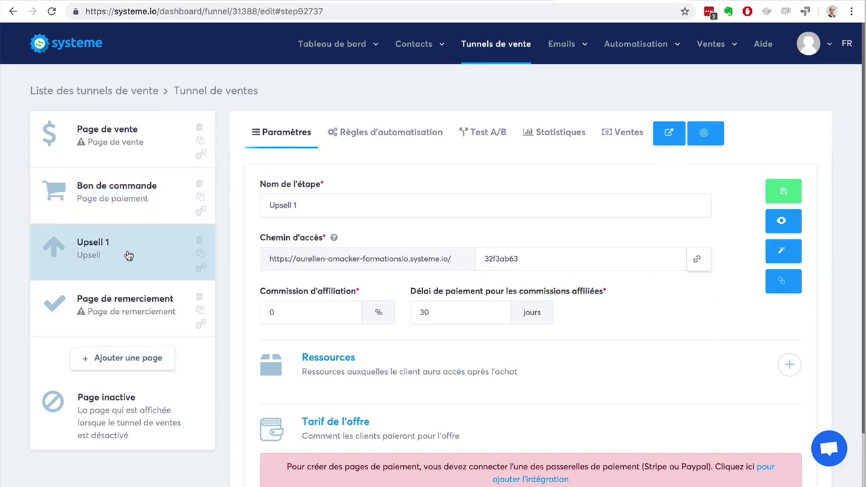
Step: Add a Formation resource to the Bon de commande page and check the courses available for it
scroll(557, 339, down, 1)
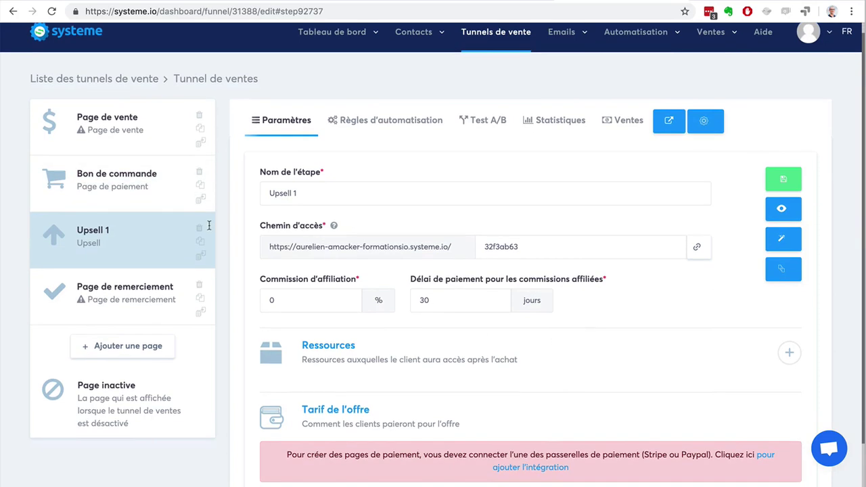
click(119, 205)
scroll(673, 306, down, 5)
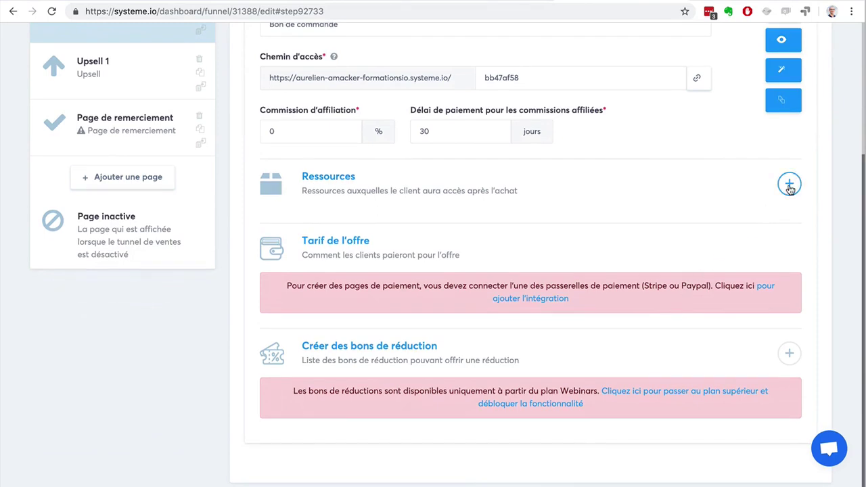
click(789, 185)
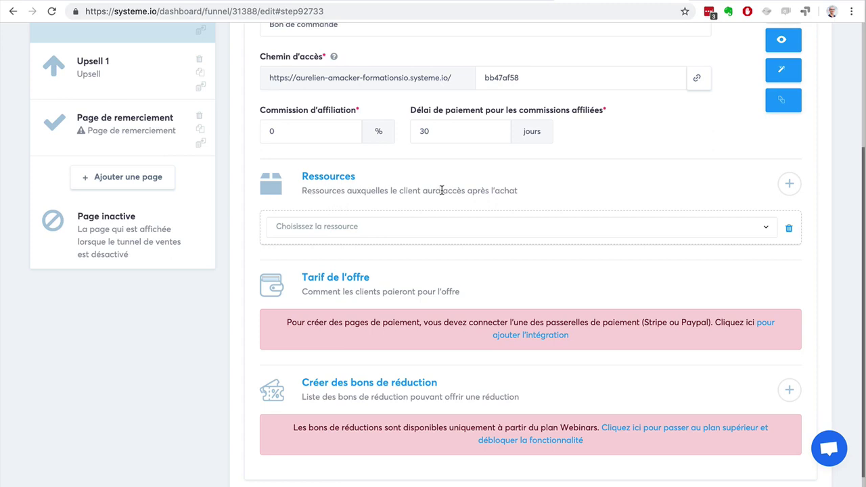
click(519, 231)
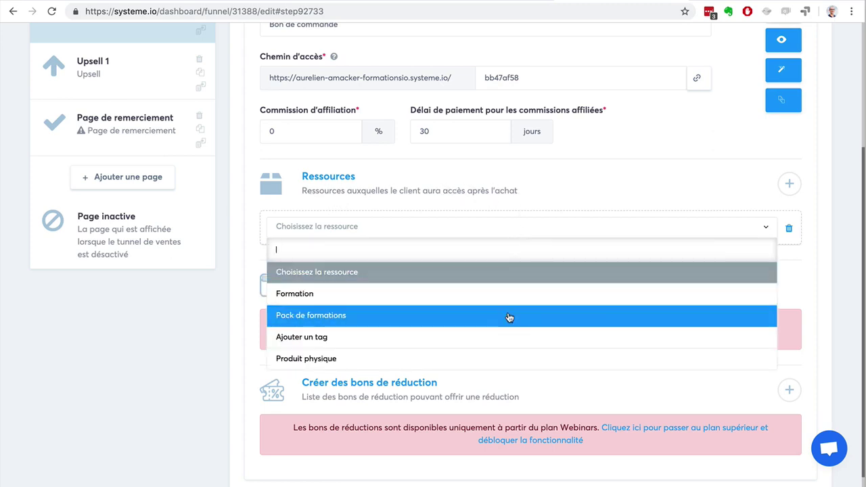
scroll(507, 316, down, 1)
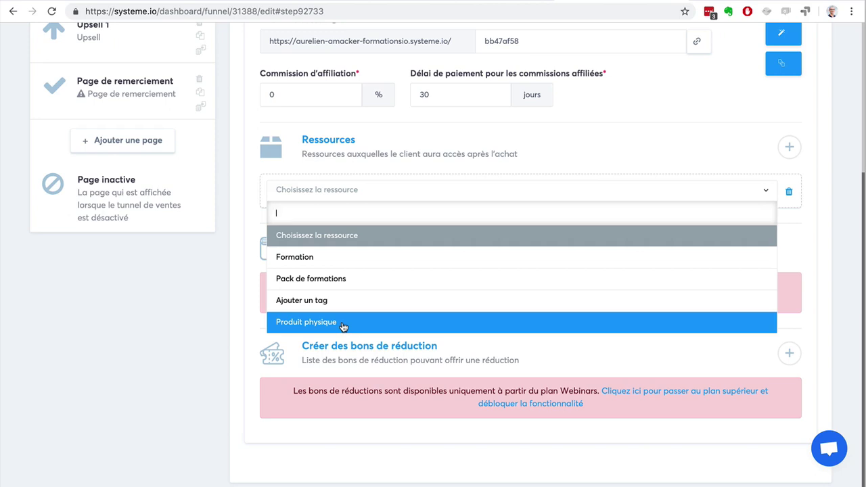
click(331, 257)
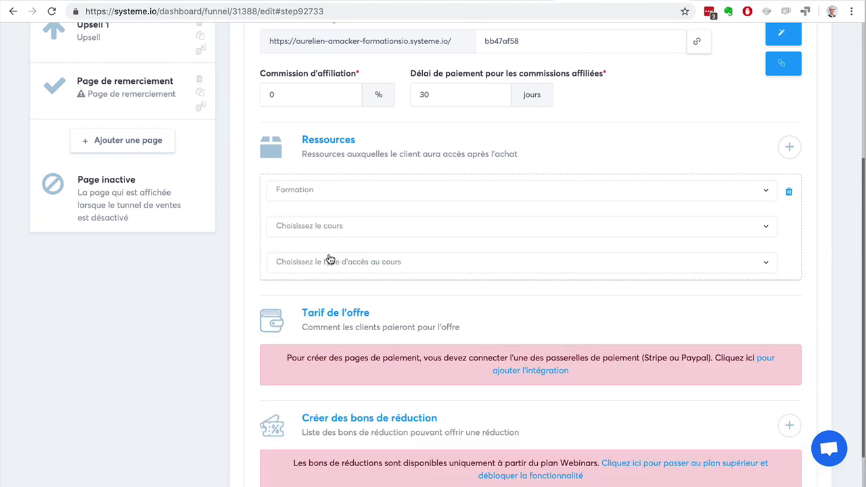
click(346, 227)
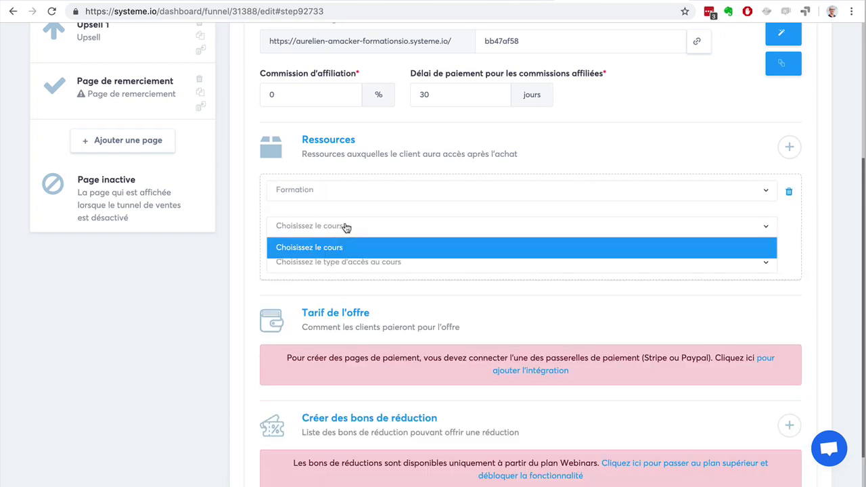
click(346, 227)
click(346, 227)
click(346, 228)
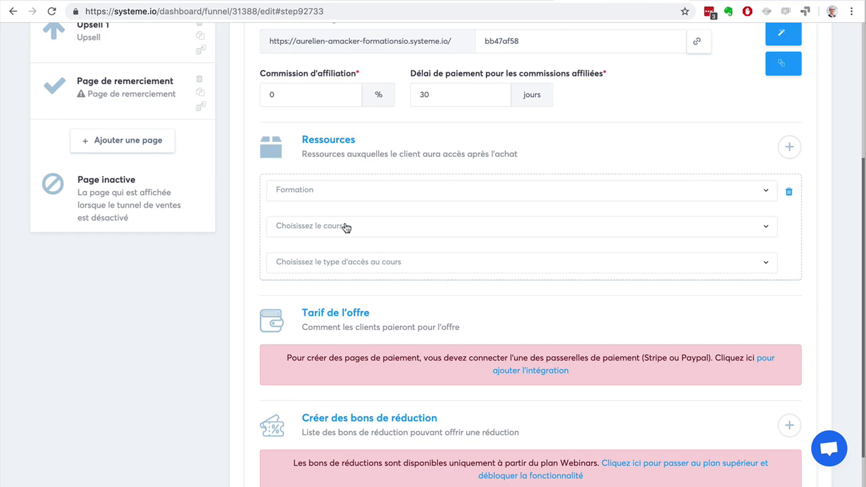
Step: Change the Bon de commande resource type to Ajouter un tag and back to Formation
click(657, 194)
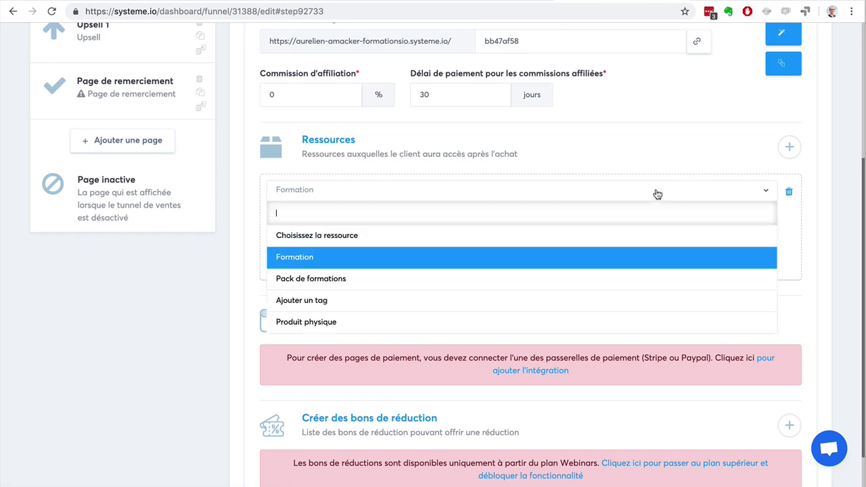
click(571, 302)
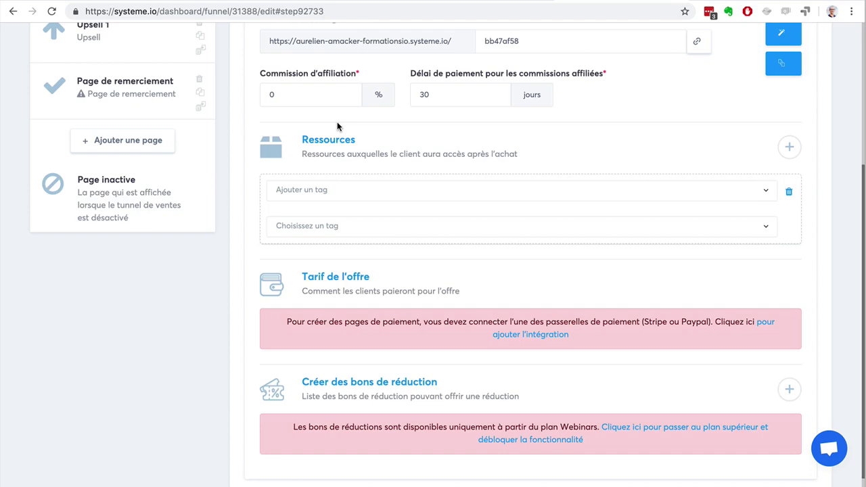
scroll(716, 171, up, 3)
scroll(716, 170, down, 3)
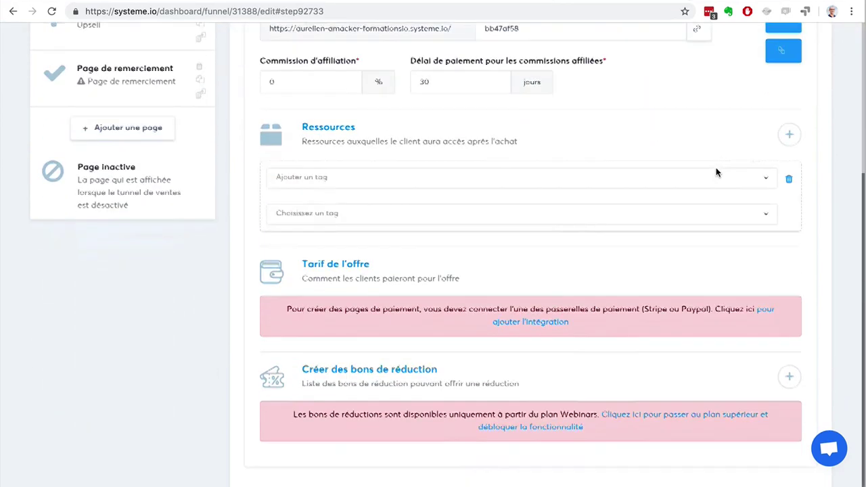
click(345, 161)
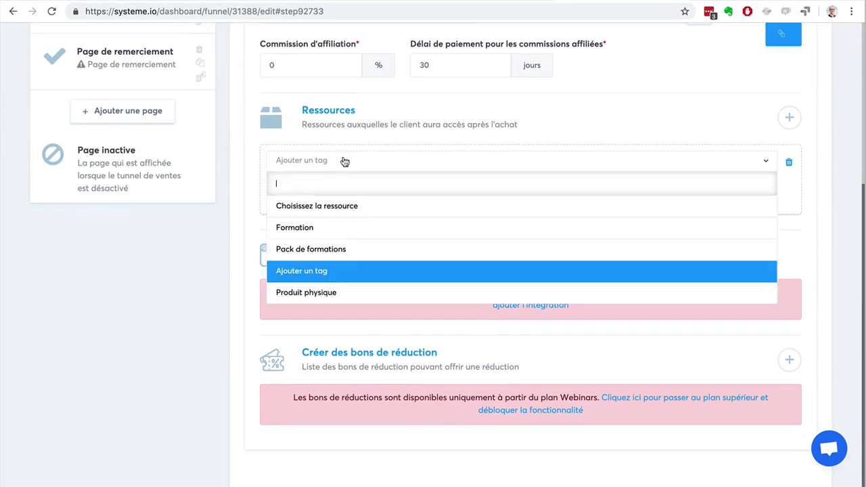
click(341, 230)
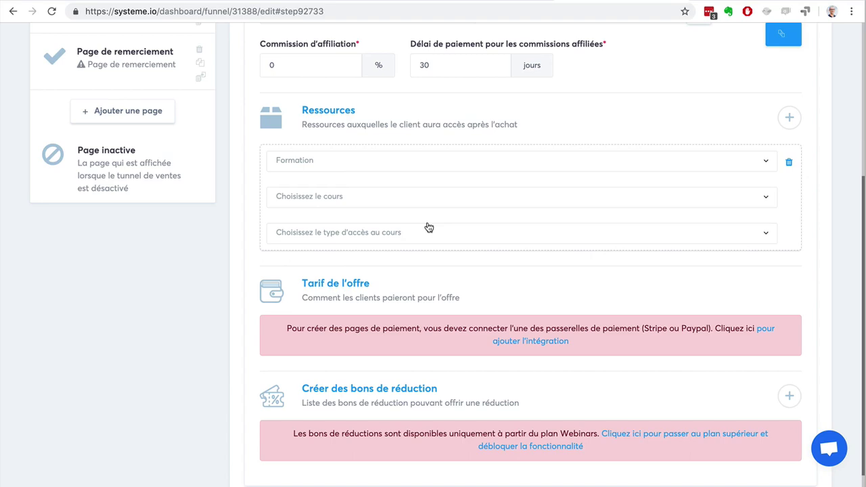
scroll(622, 249, up, 4)
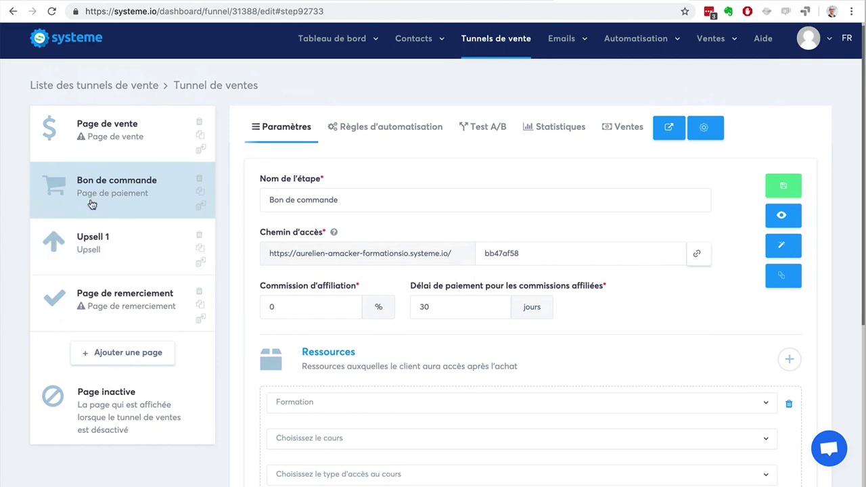
click(95, 139)
click(97, 192)
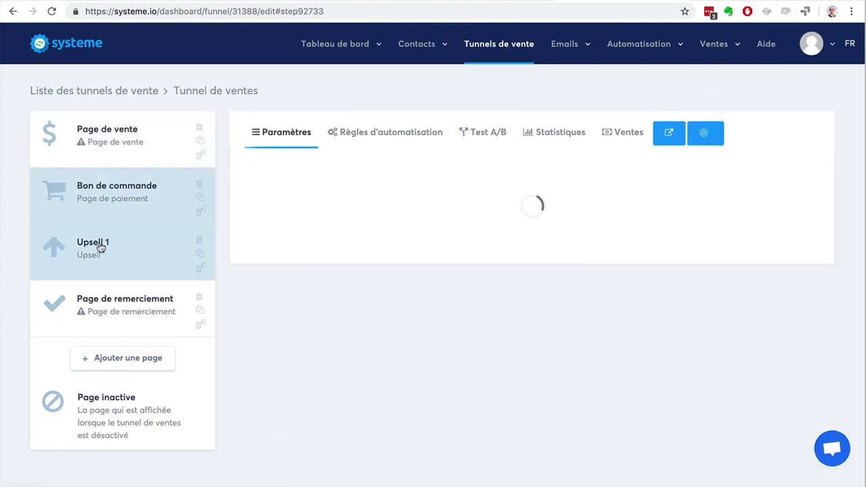
click(100, 250)
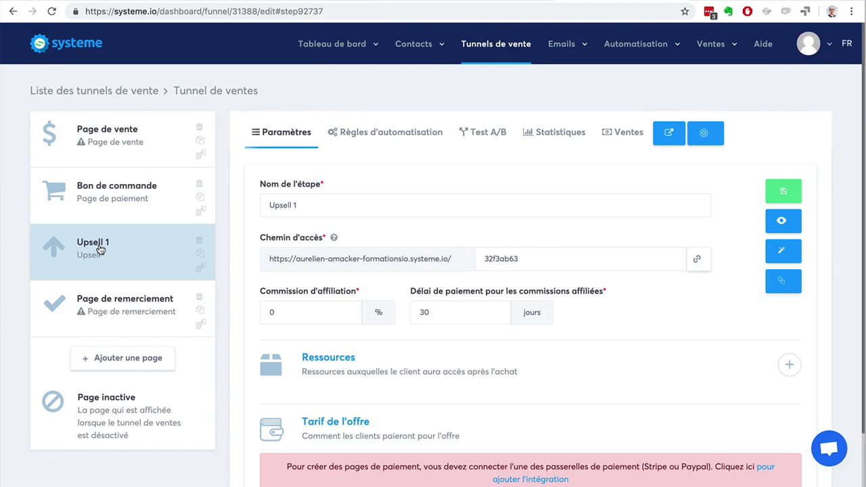
Step: Add a funnel page named "Downsell 1" of type Downsell and place it between Upsell 1 and Page de remerciement
click(107, 358)
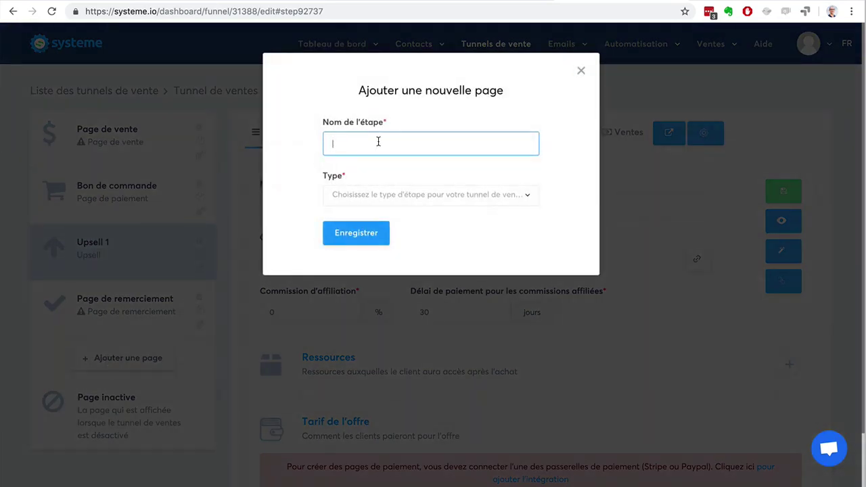
text(Downsell 1)
click(437, 195)
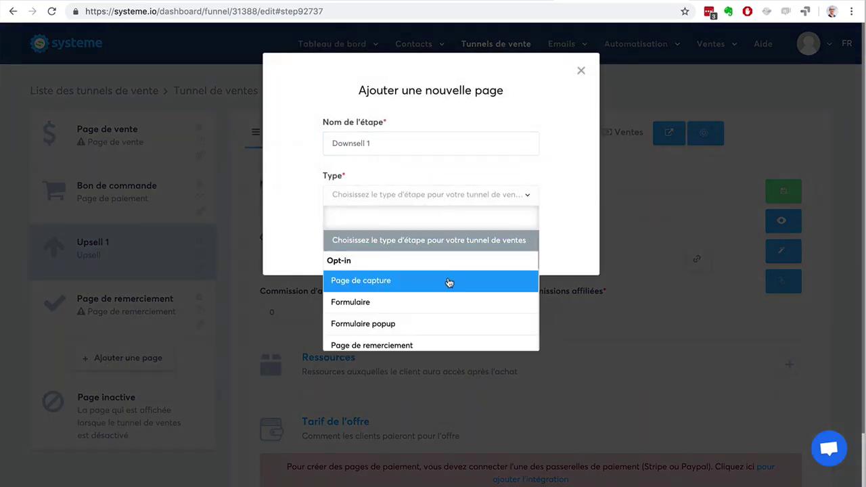
scroll(447, 286, down, 4)
scroll(447, 287, down, 2)
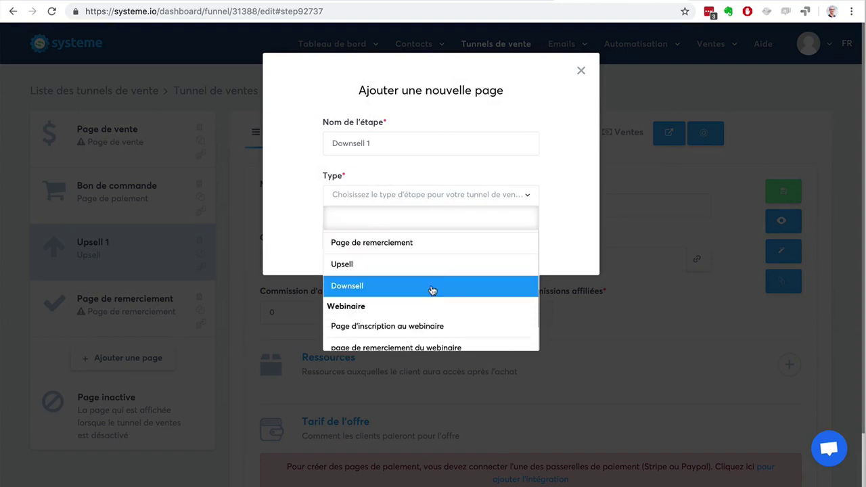
click(437, 288)
click(370, 238)
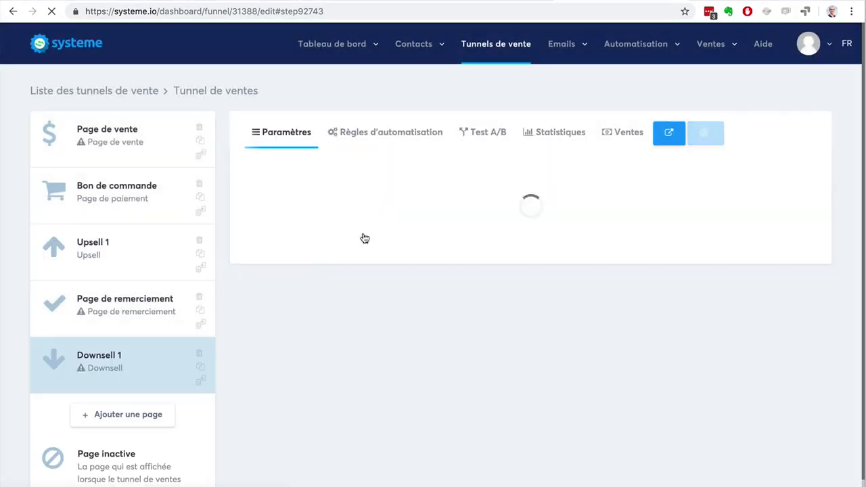
drag(110, 359, 106, 309)
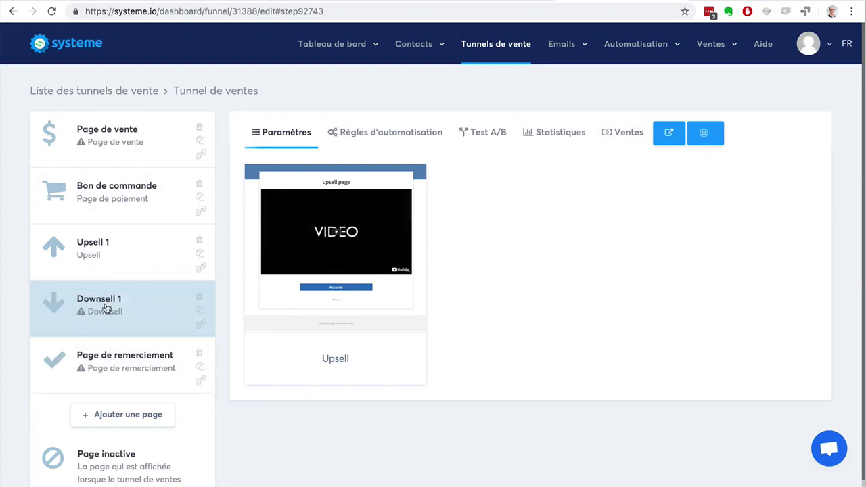
Step: Review the Upsell 1, Page de vente, Bon de commande and Downsell 1 pages of the funnel
click(98, 272)
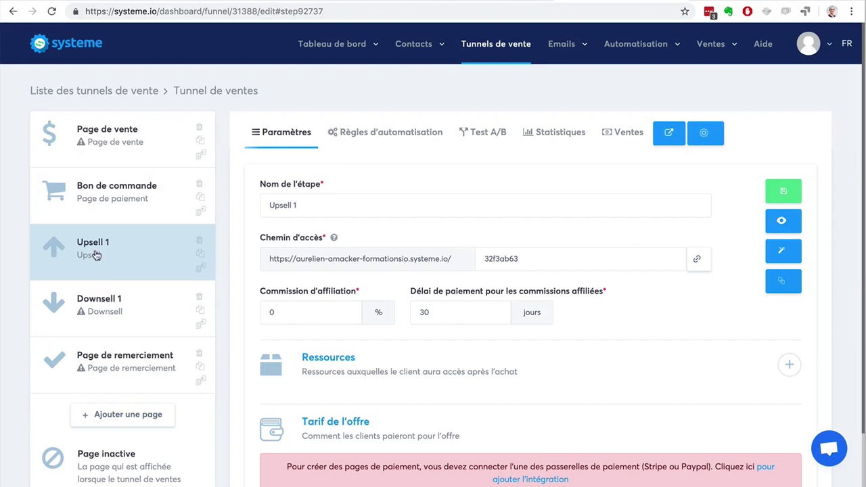
click(88, 134)
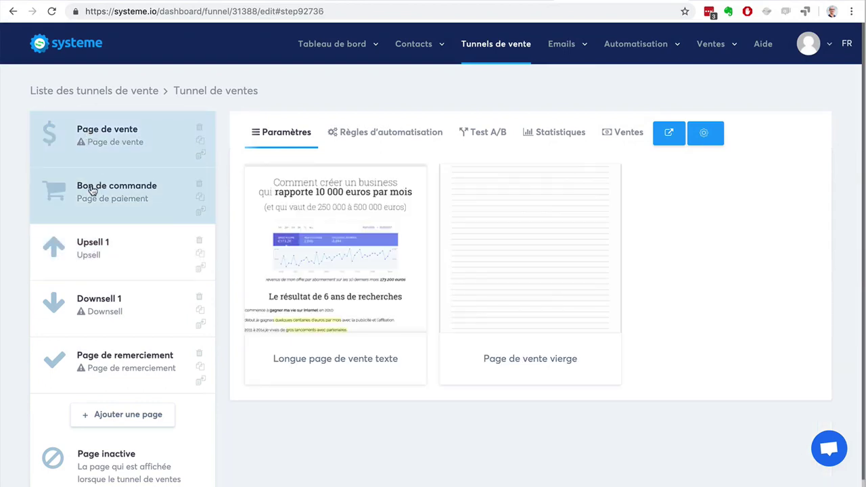
click(93, 191)
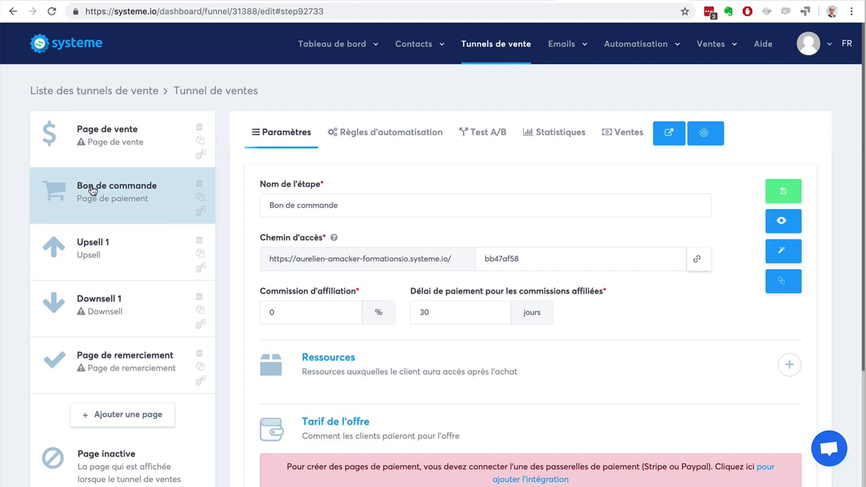
click(101, 255)
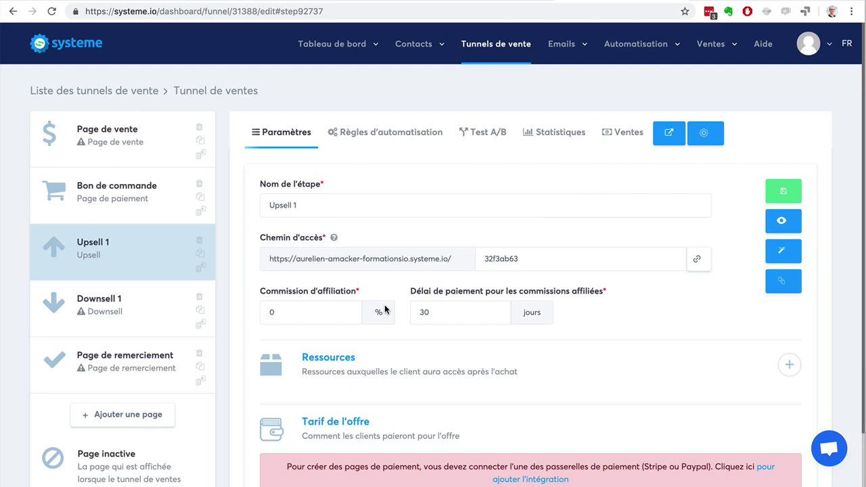
click(112, 310)
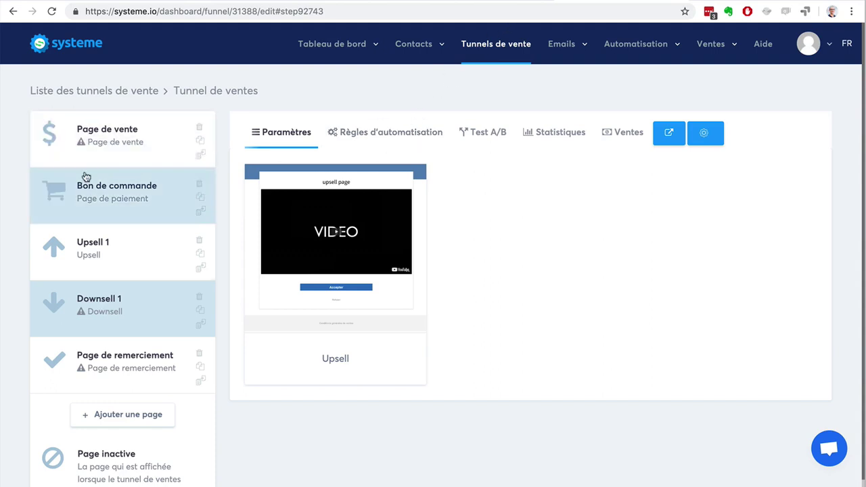
Step: Examine the automation rules, A/B test, statistics and sales views from the Bon de commande page
click(101, 200)
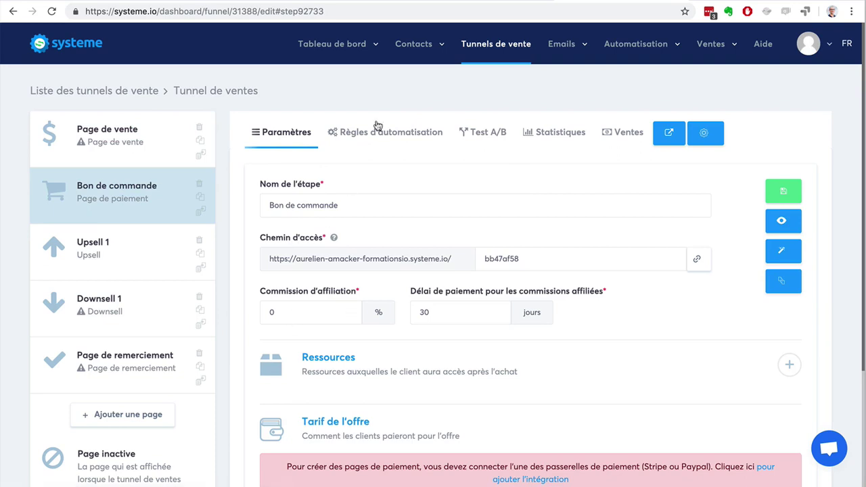
click(368, 140)
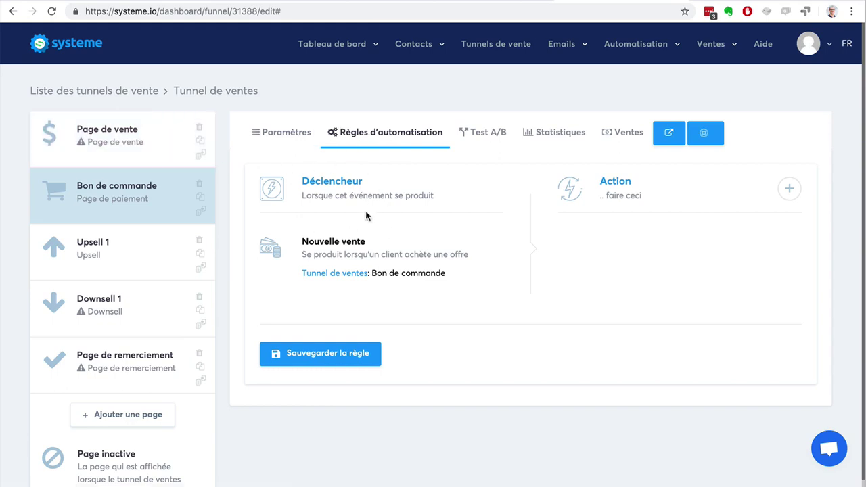
mouse_move(636, 44)
click(483, 135)
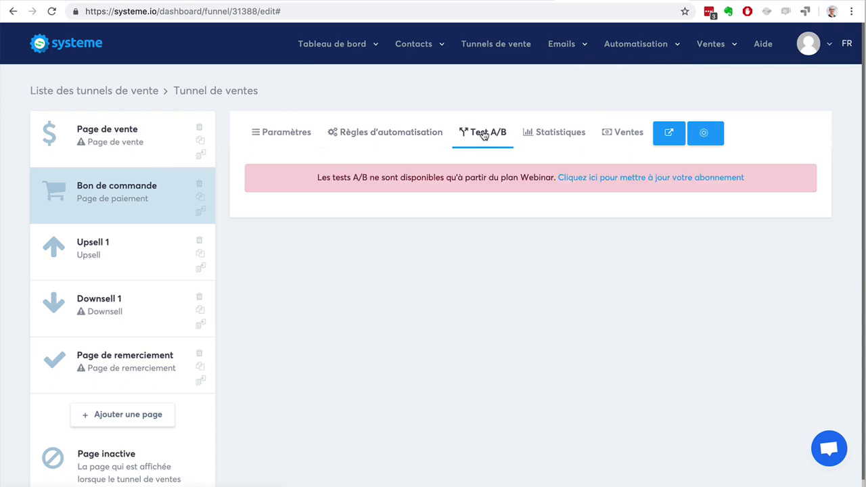
click(562, 135)
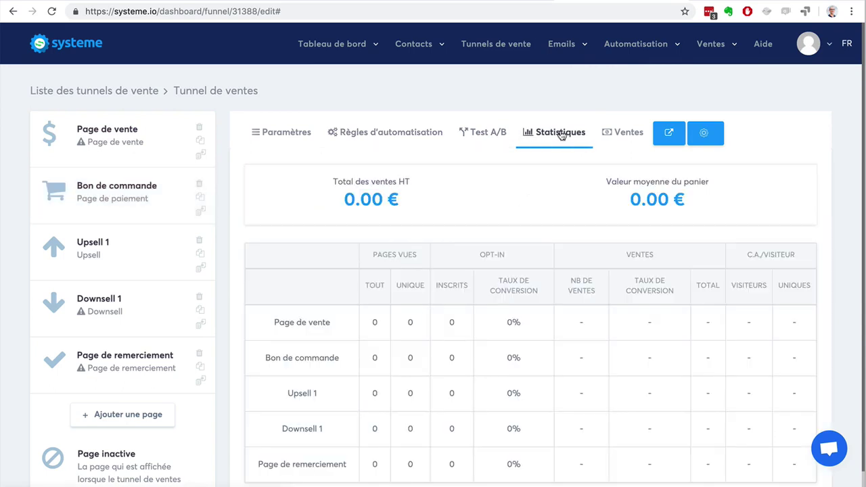
scroll(815, 234, down, 1)
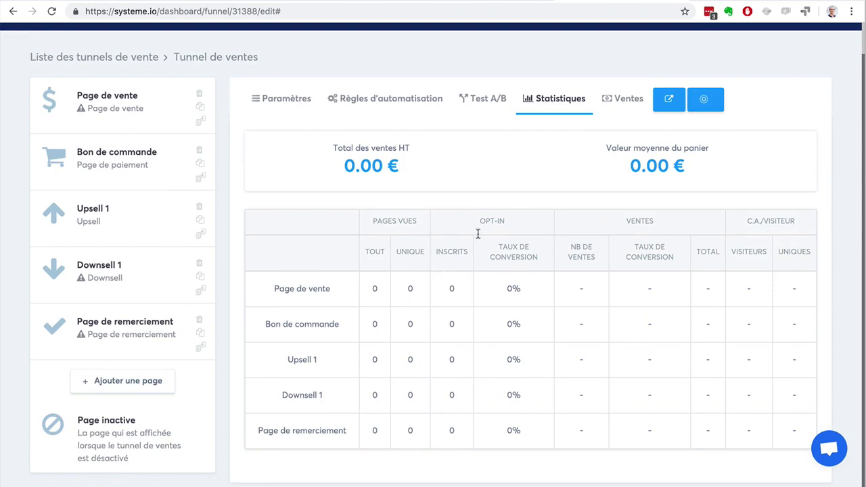
click(620, 101)
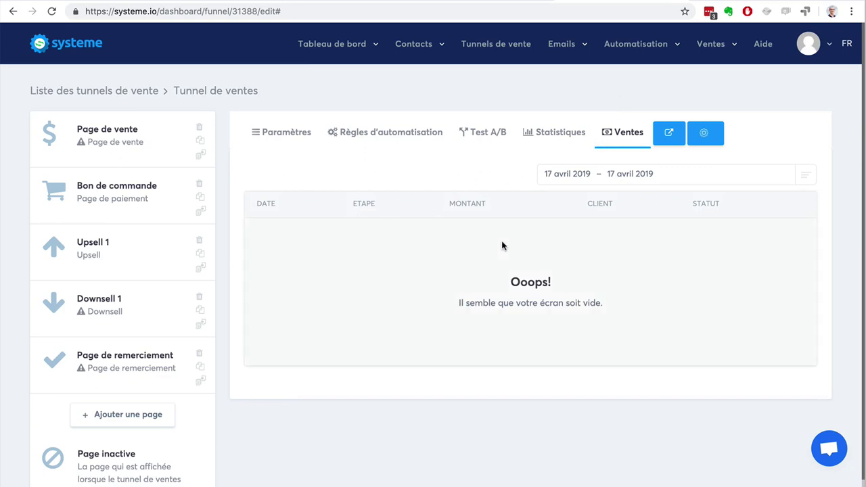
Step: Check the sales list from the Bon de commande and Page de vente pages, and return to the Page de vente templates
click(105, 193)
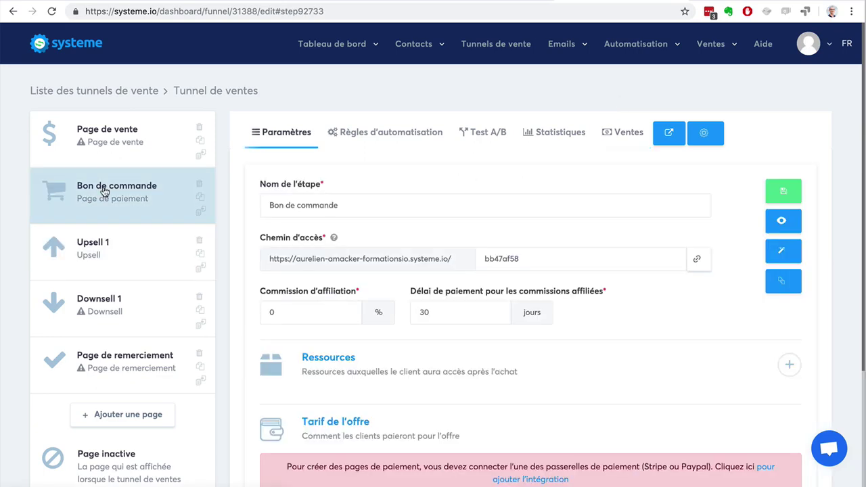
click(619, 132)
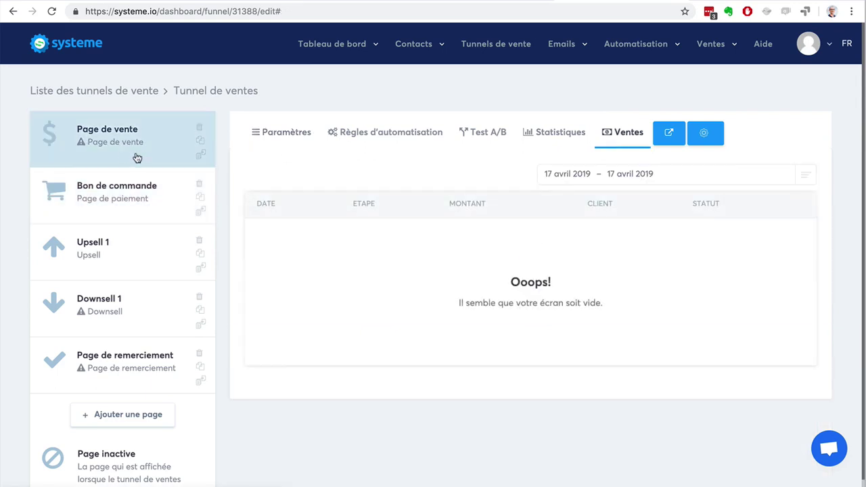
click(125, 153)
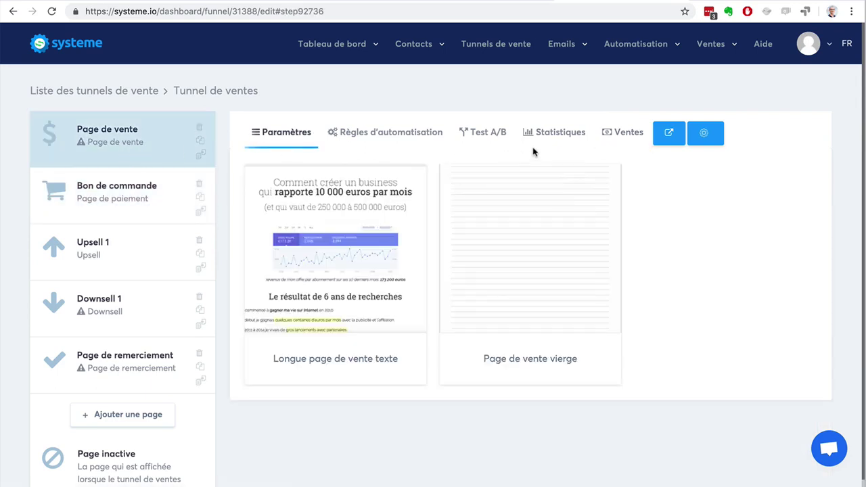
click(611, 135)
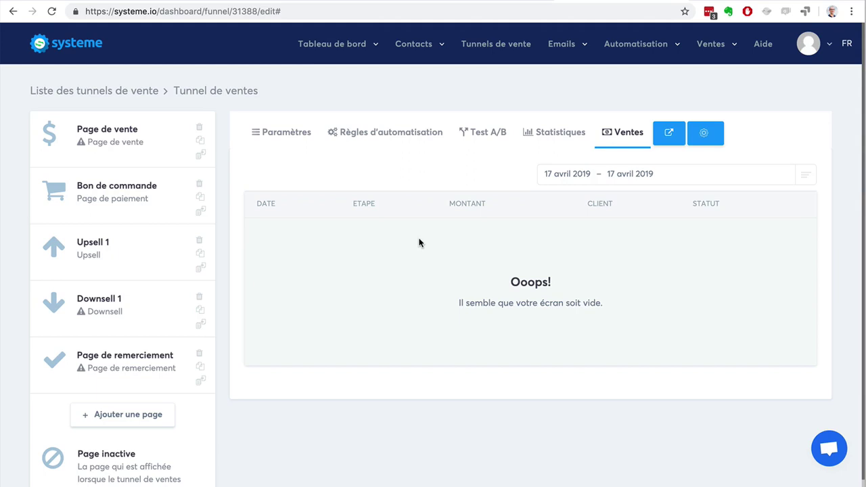
click(122, 157)
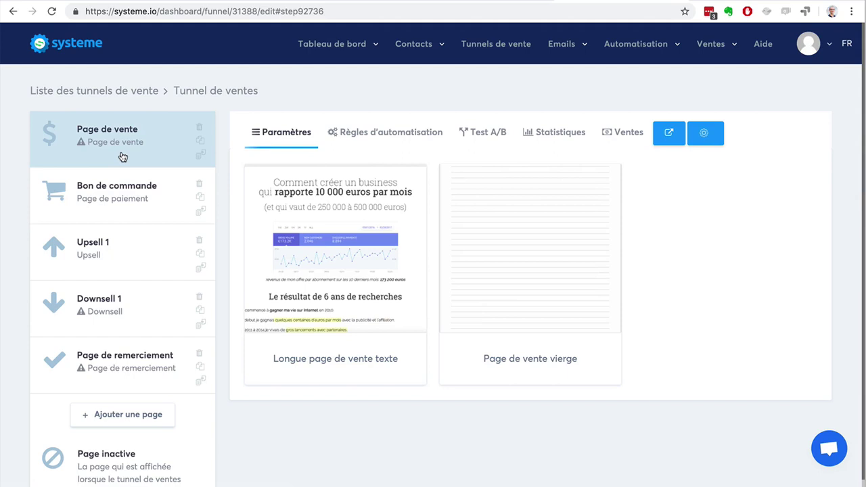